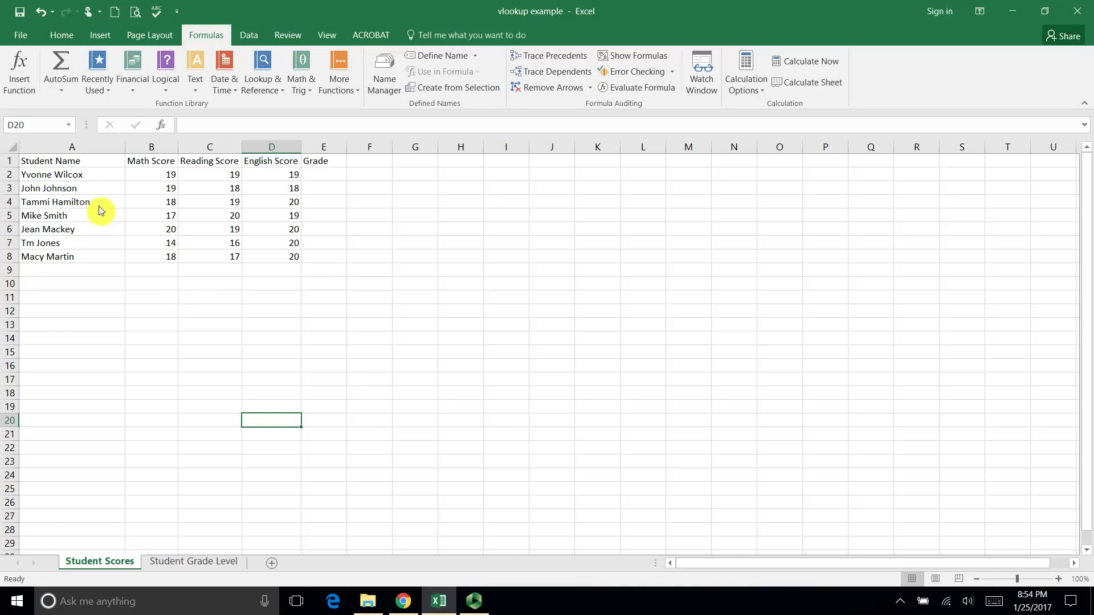
Examine the student names and scores on the Student Scores sheet and compare them with the Student Grade Level sheet
drag(85, 180, 104, 255)
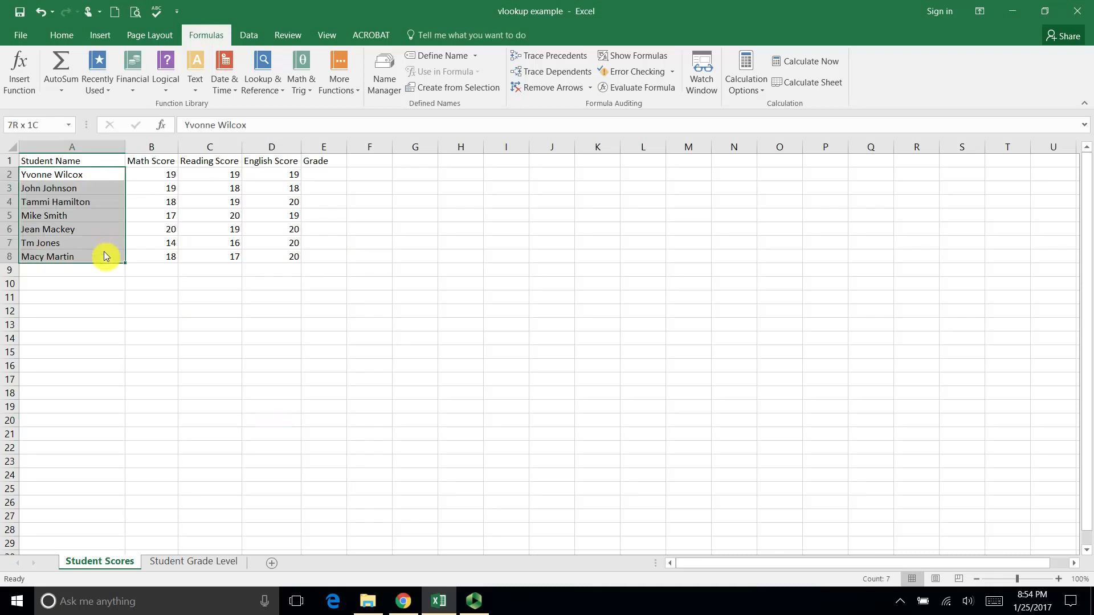
click(165, 175)
click(219, 175)
click(260, 174)
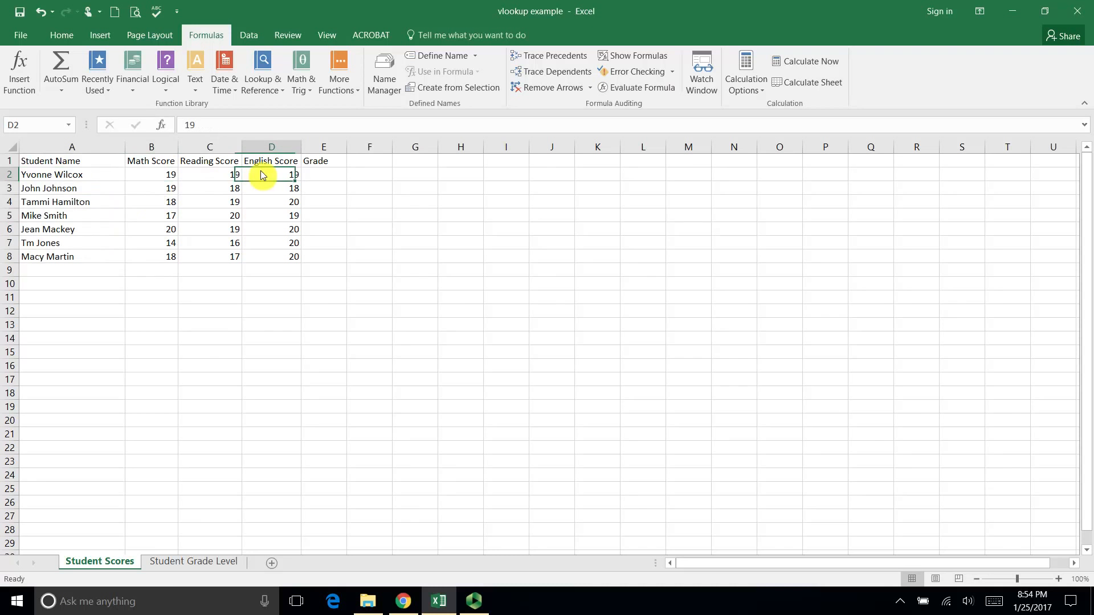
click(204, 562)
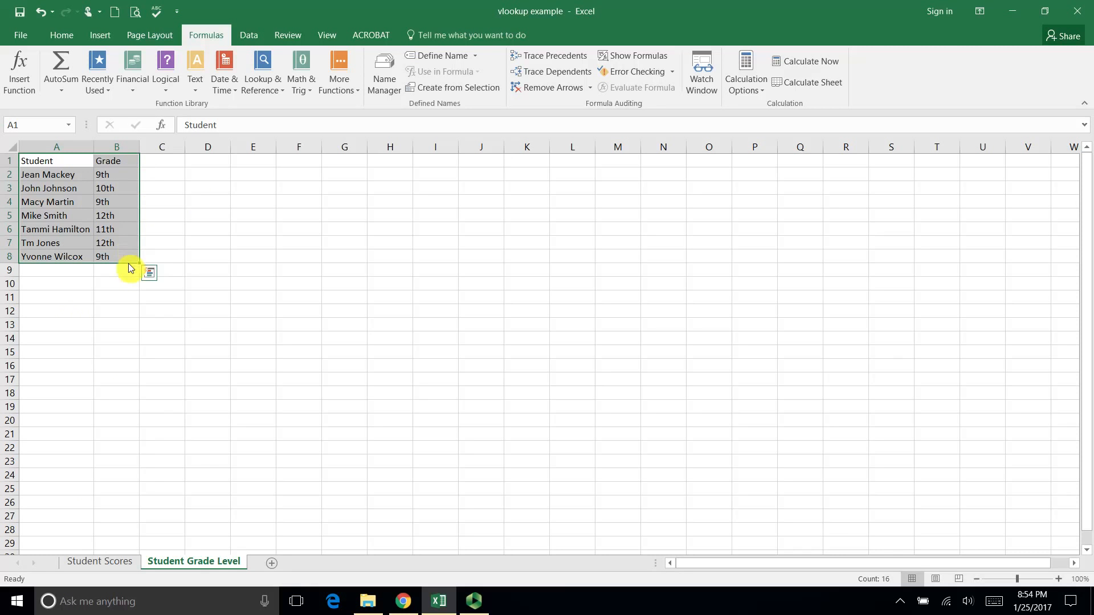
click(104, 562)
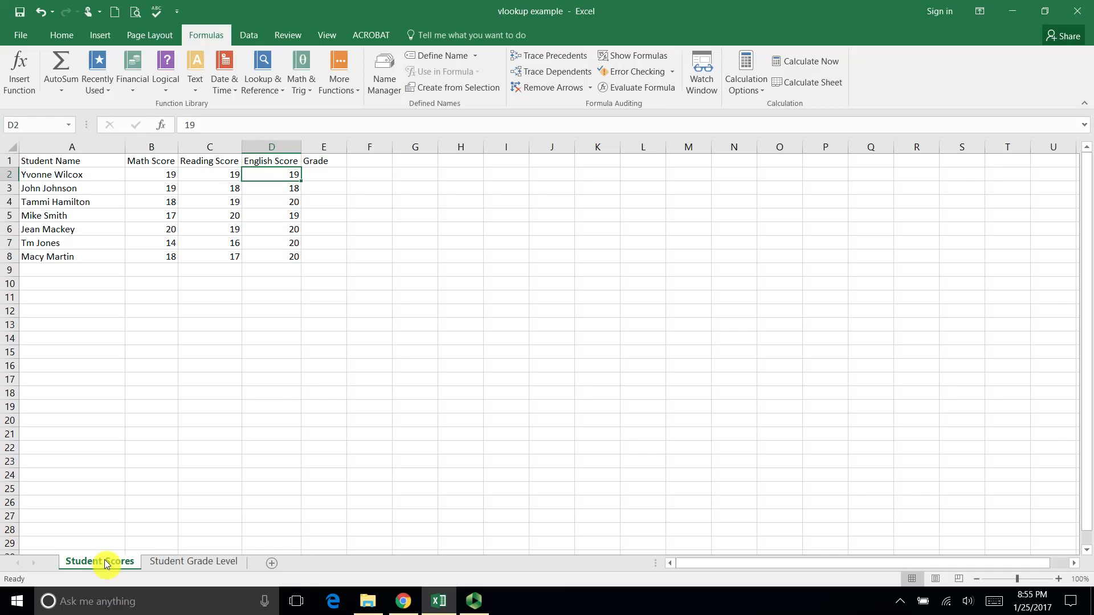
click(186, 562)
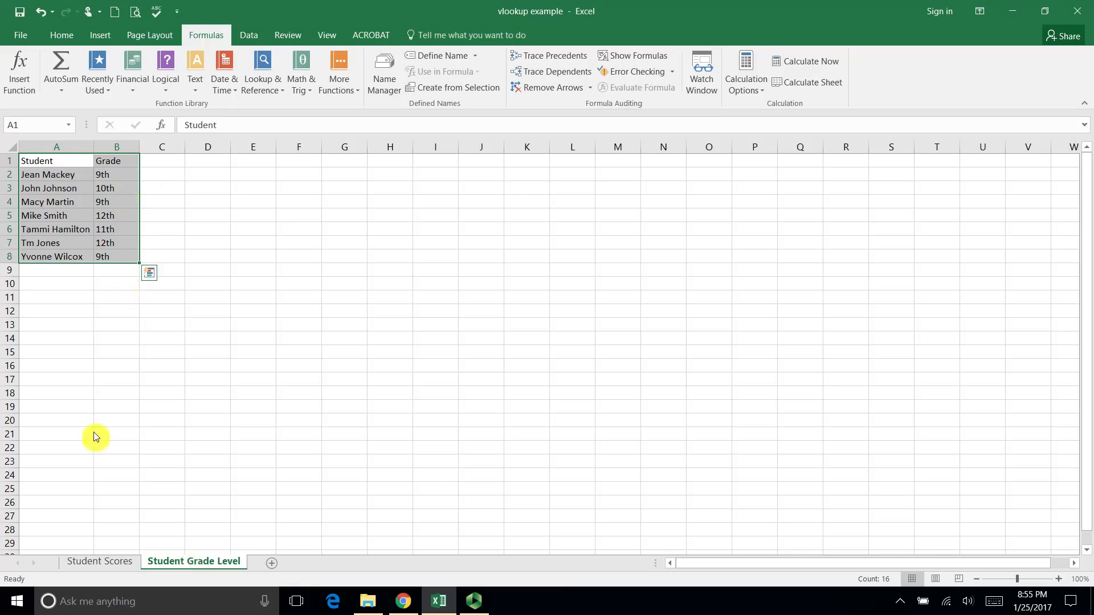
click(111, 562)
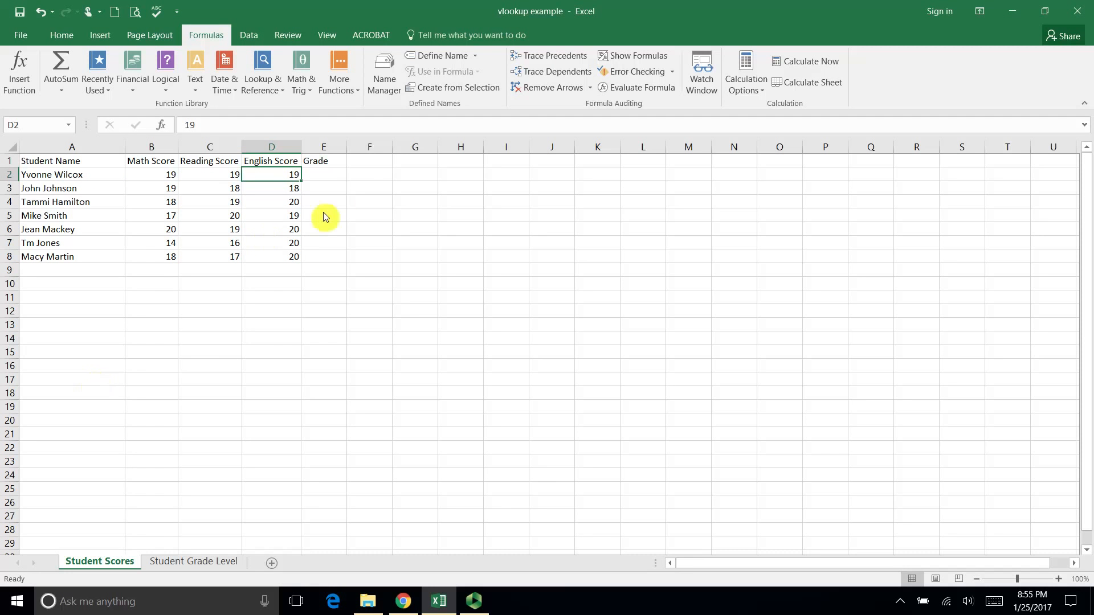
click(335, 176)
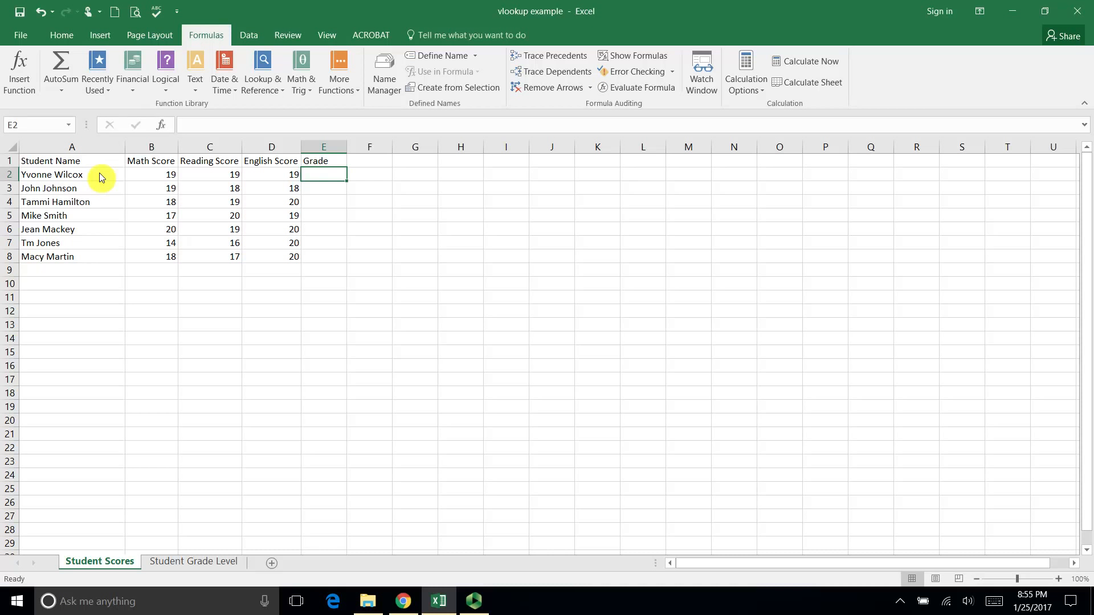
Name the range A1:B8 on the Student Grade Level sheet "Students"
click(200, 563)
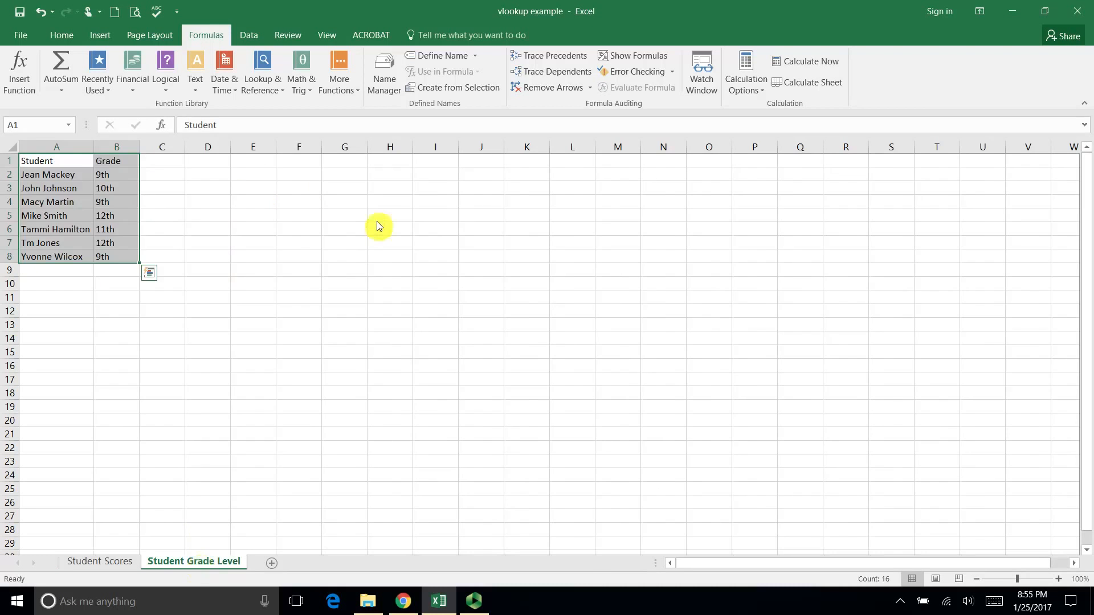
drag(67, 161, 123, 258)
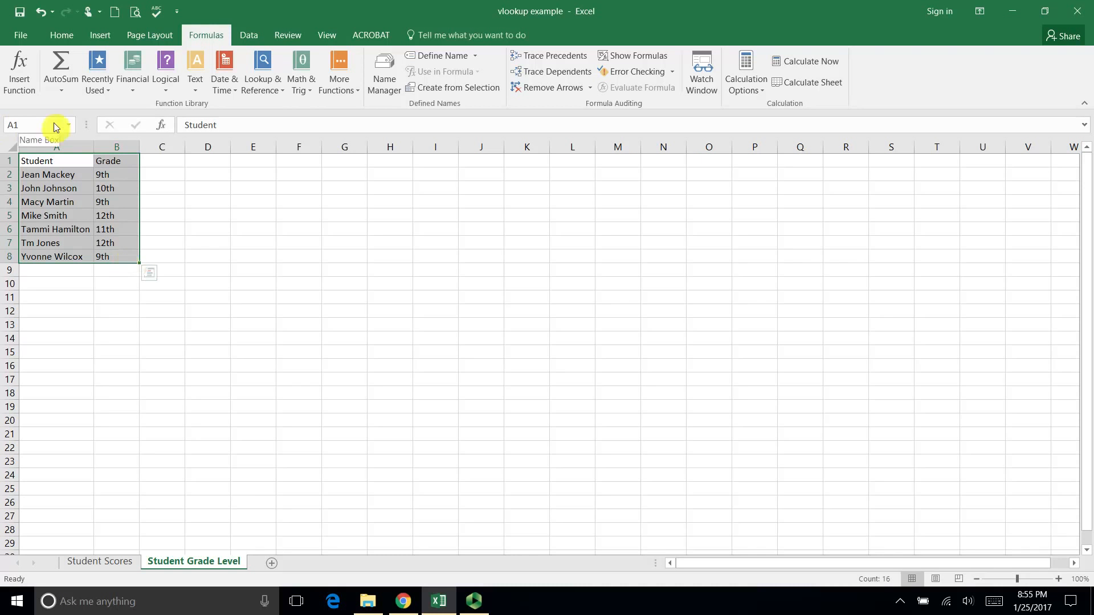
click(33, 125)
text(Students)
key(Return)
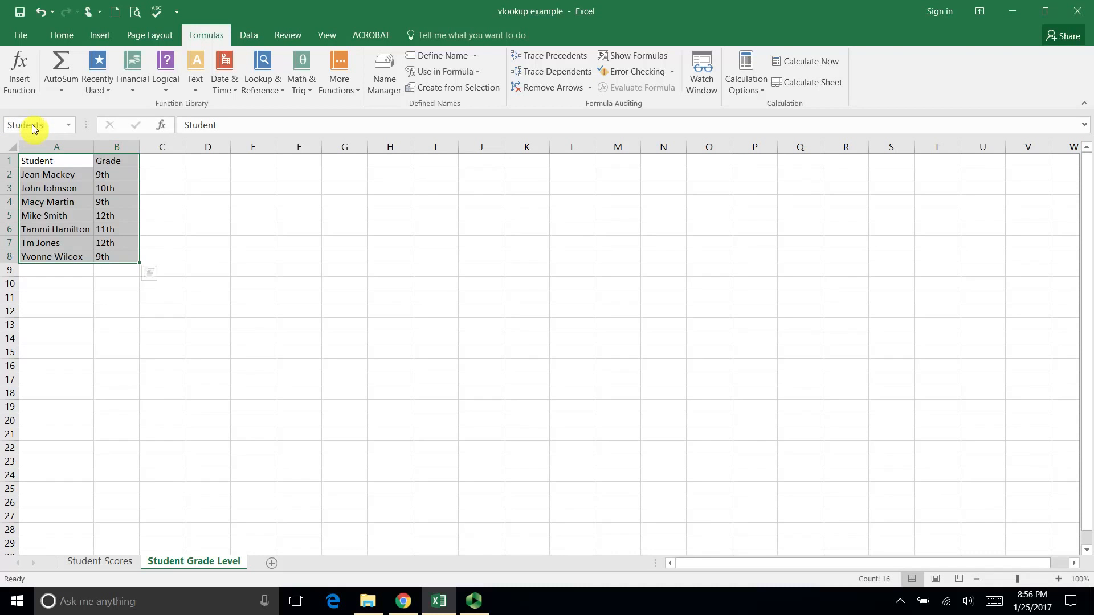
Check which cells the Students named range covers by jumping to it from an empty cell
click(224, 216)
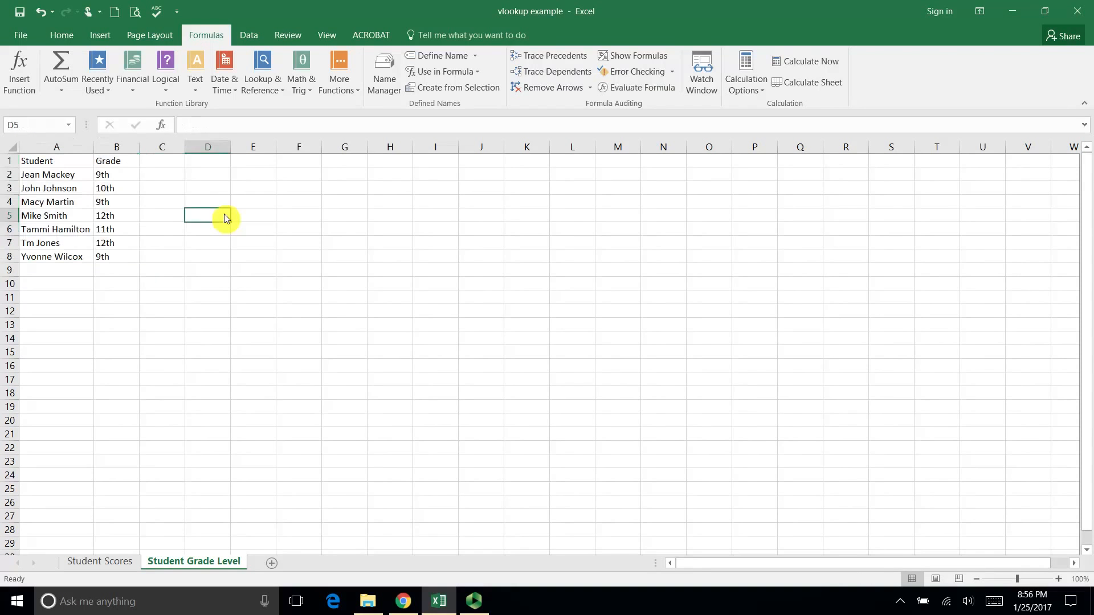
click(67, 128)
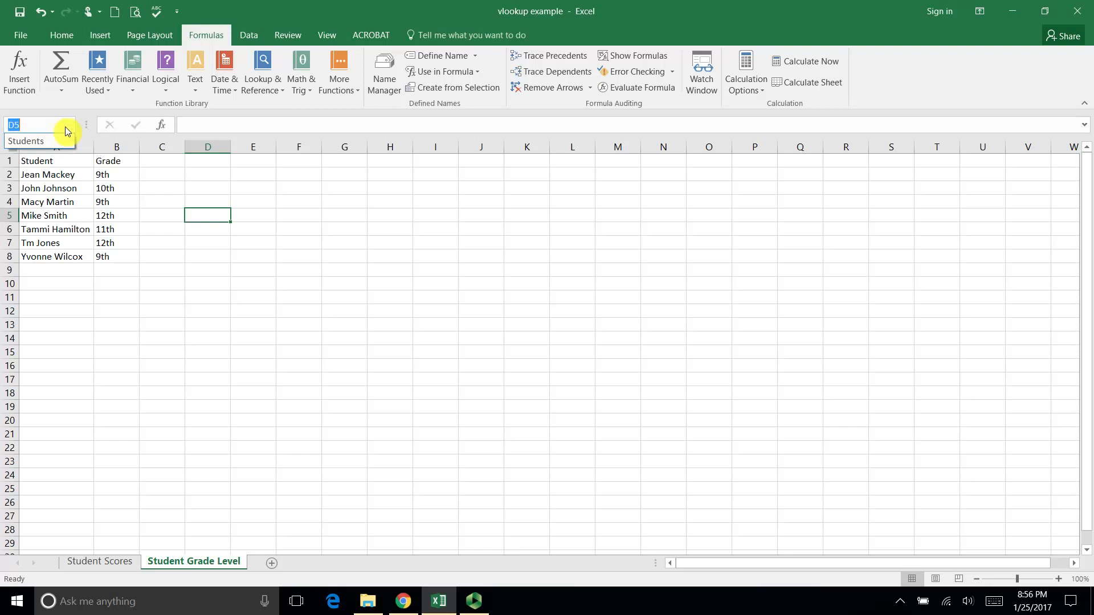
click(51, 141)
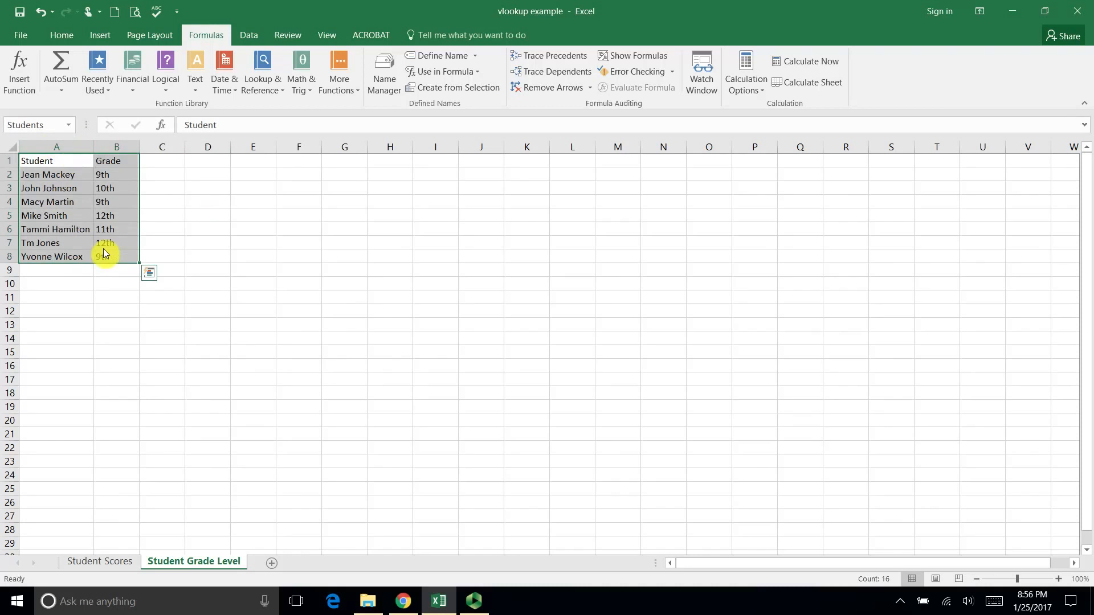
click(252, 239)
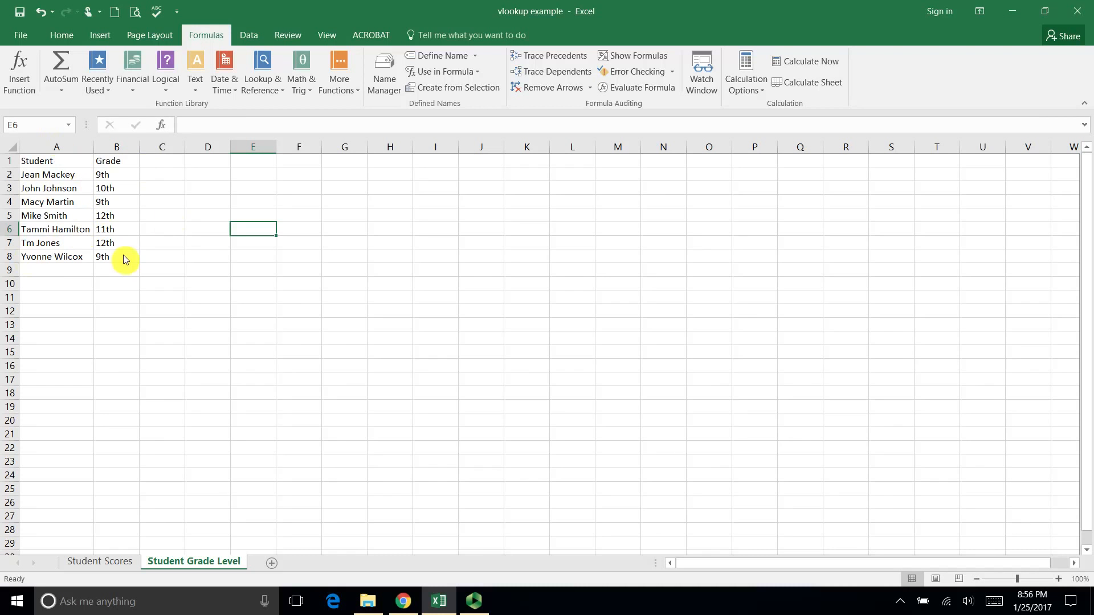
Insert a VLOOKUP function in cell E2 of the Student Scores sheet with A2 as the lookup value
click(120, 569)
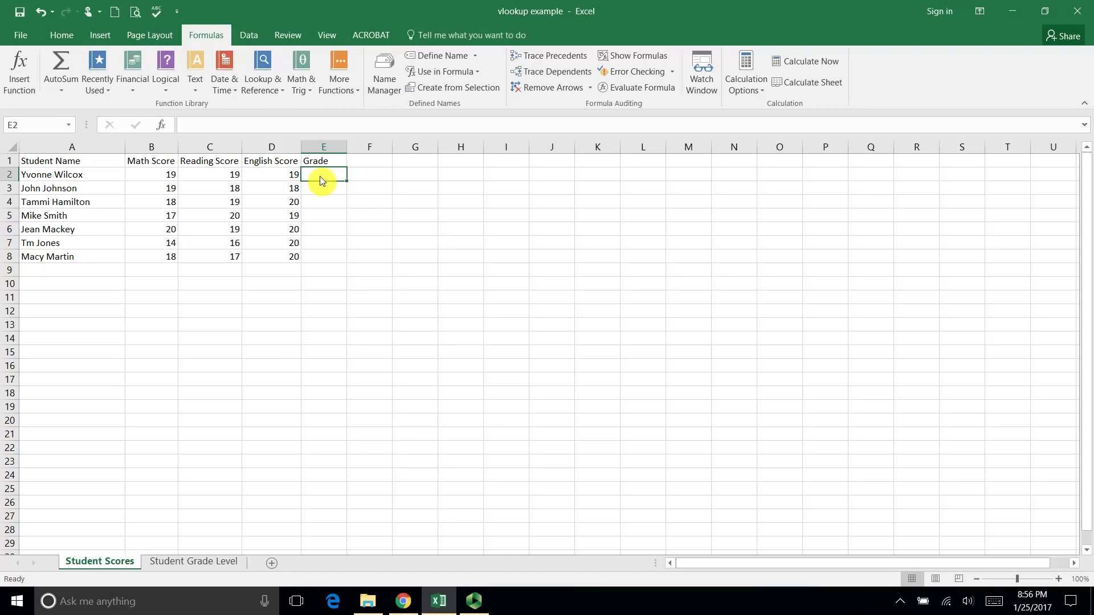
click(267, 84)
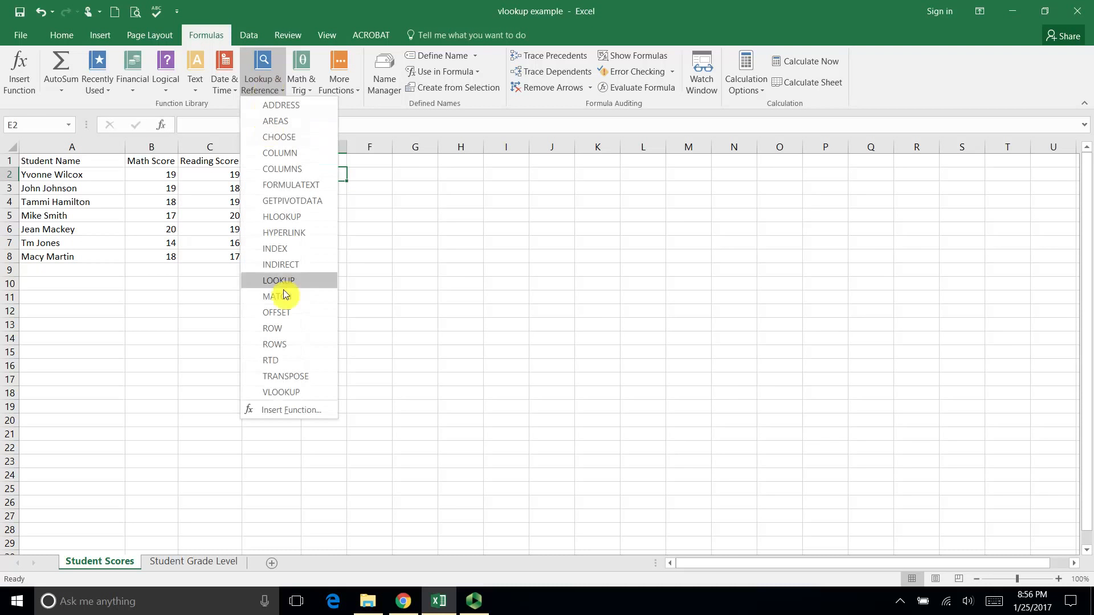
click(299, 392)
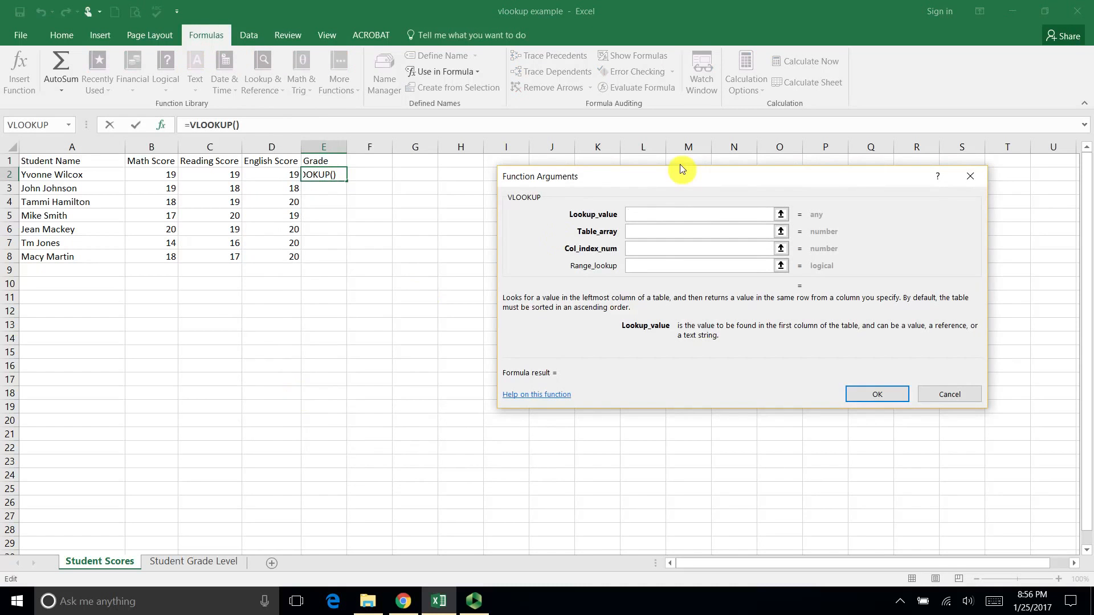
drag(675, 170, 588, 165)
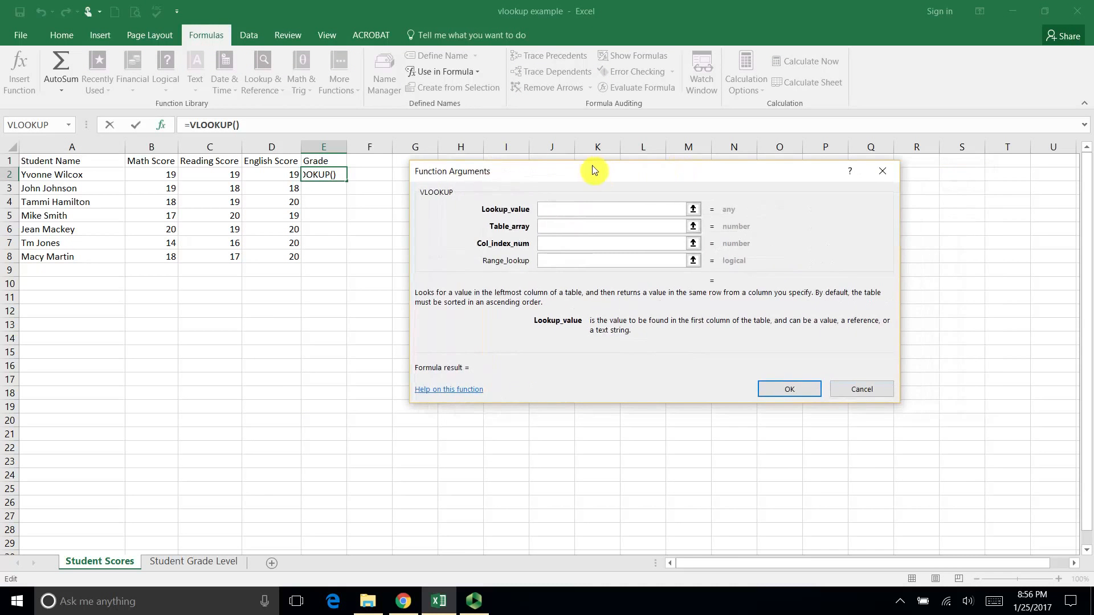
click(543, 210)
click(82, 178)
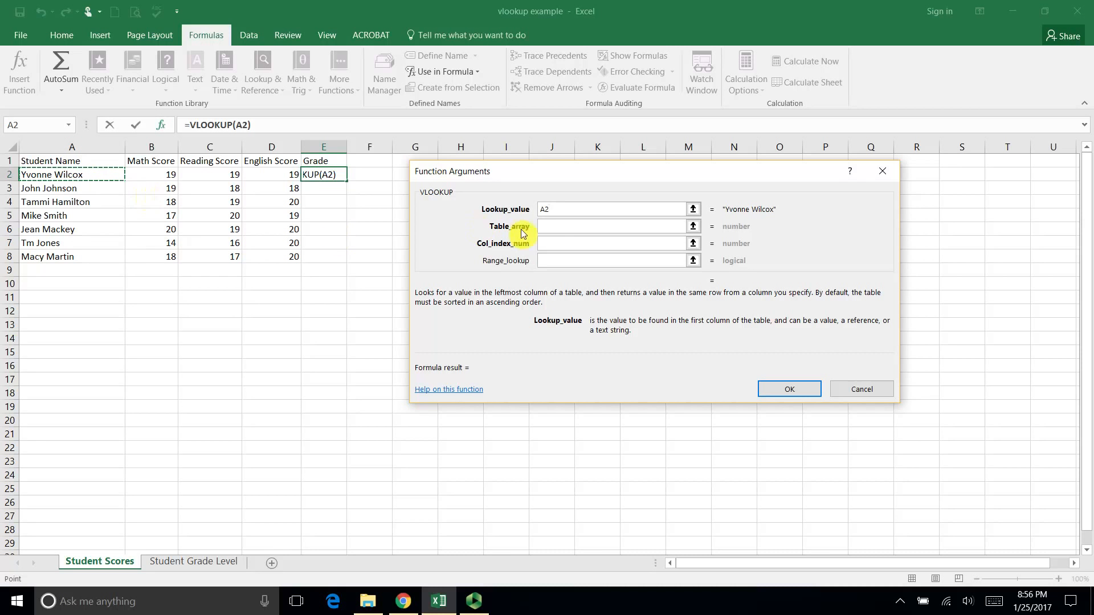
Complete the VLOOKUP with the students range as the table array and 2 as the column index number
click(545, 231)
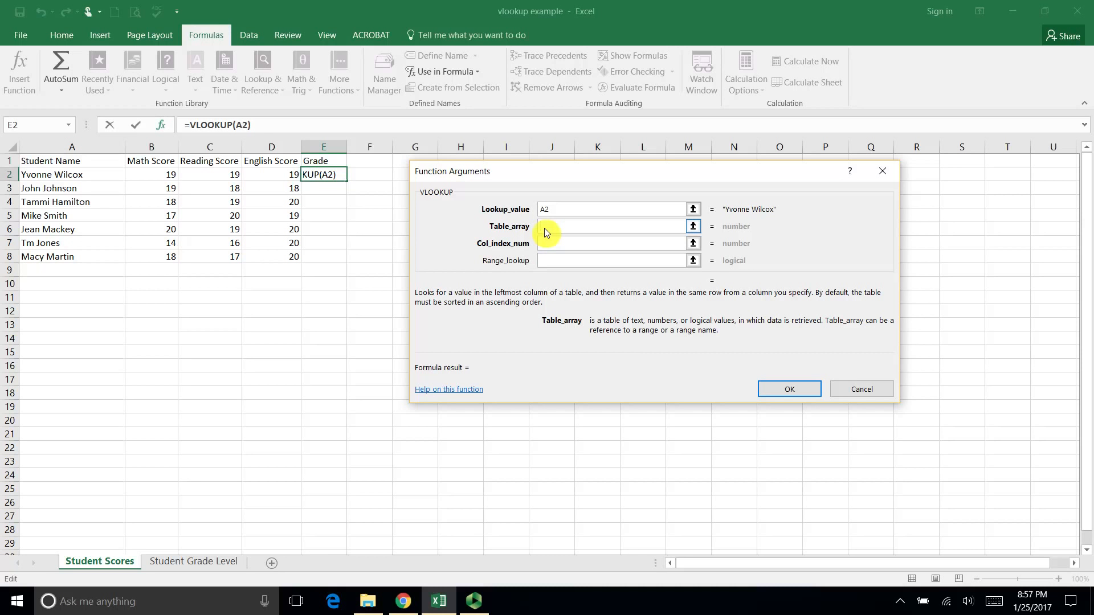
text(students)
click(550, 244)
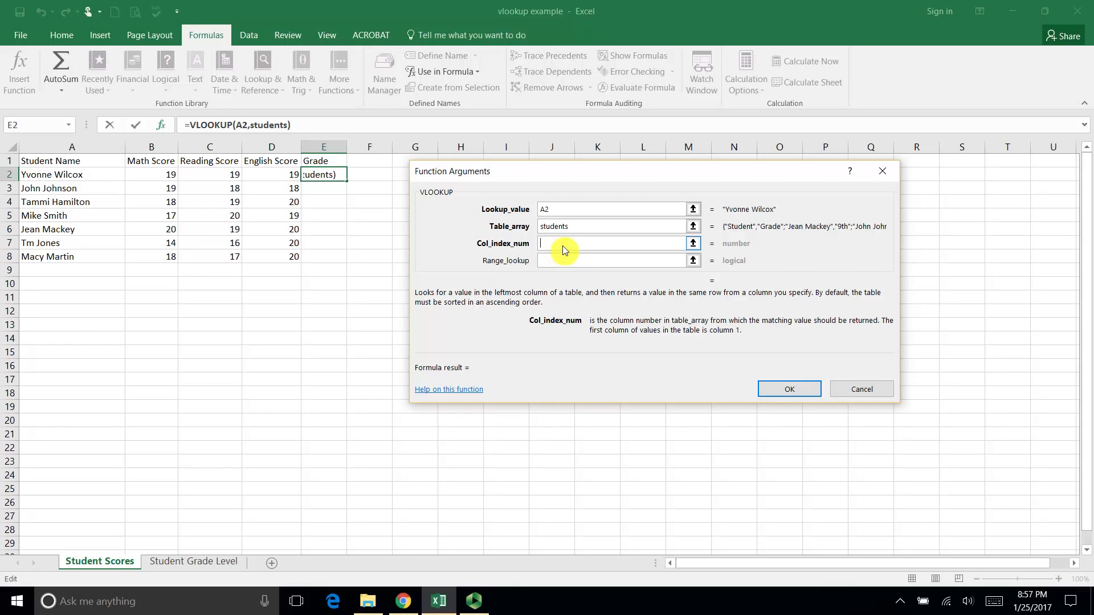
text(2)
click(778, 388)
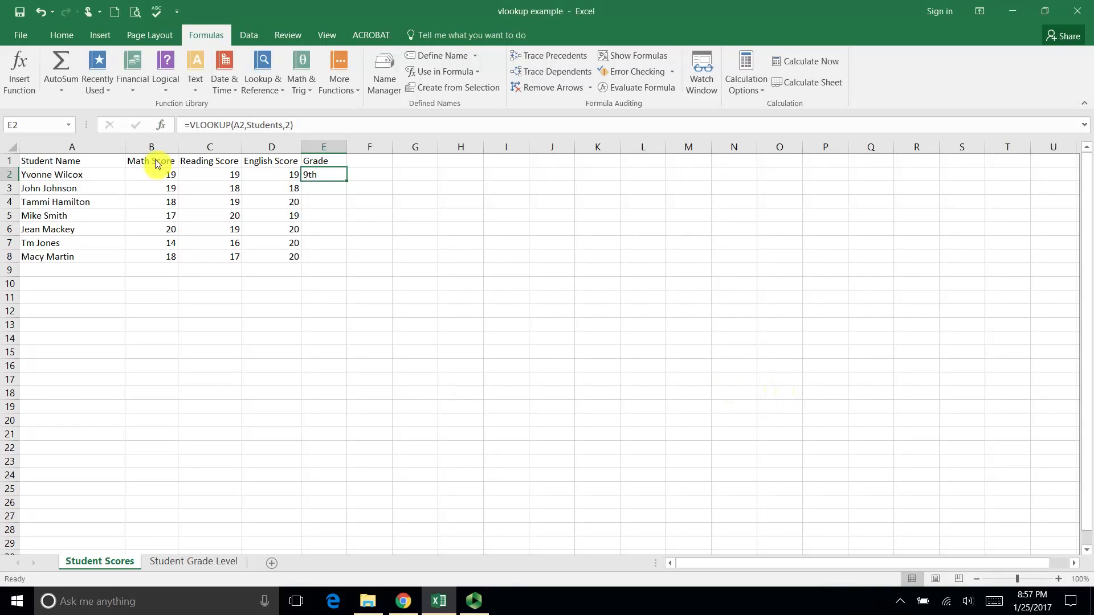
Compare the grade looked up in E2 with the same student's entry in row 8 of the Student Grade Level sheet
click(98, 180)
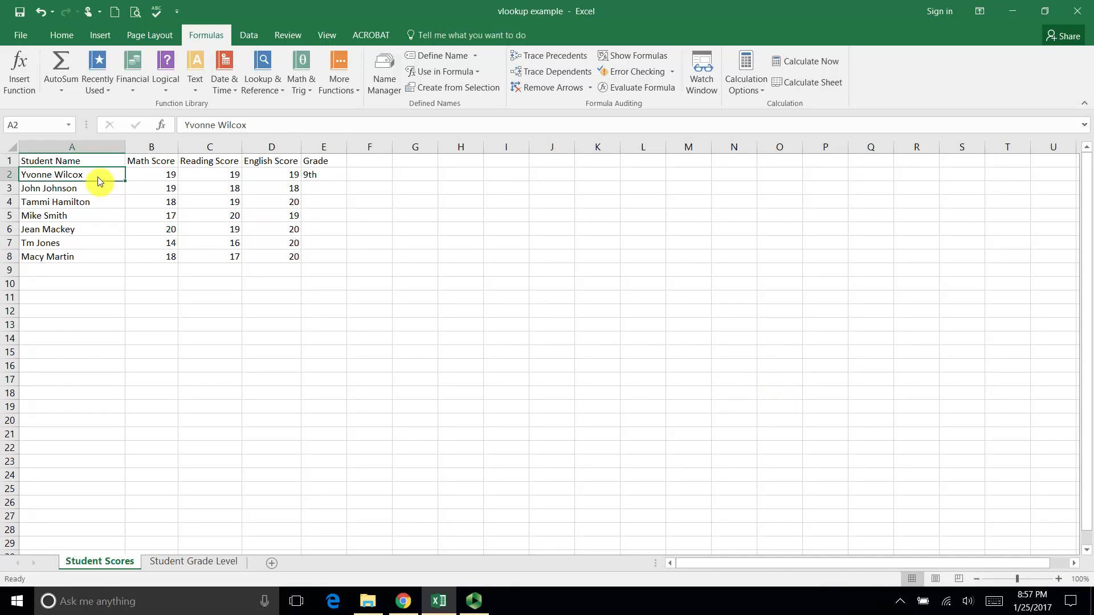
click(321, 176)
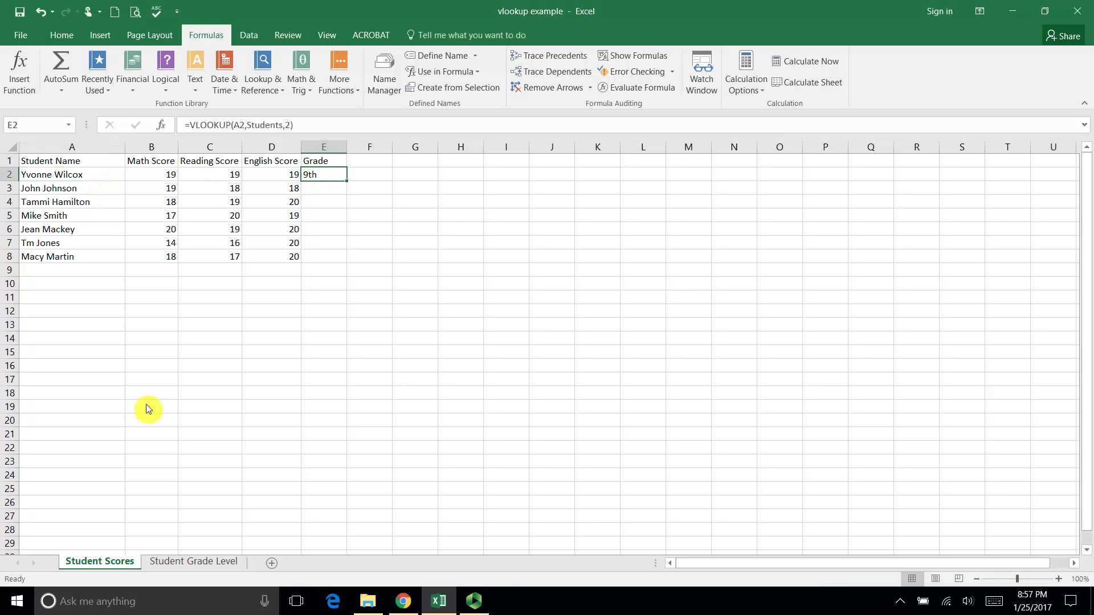
click(199, 562)
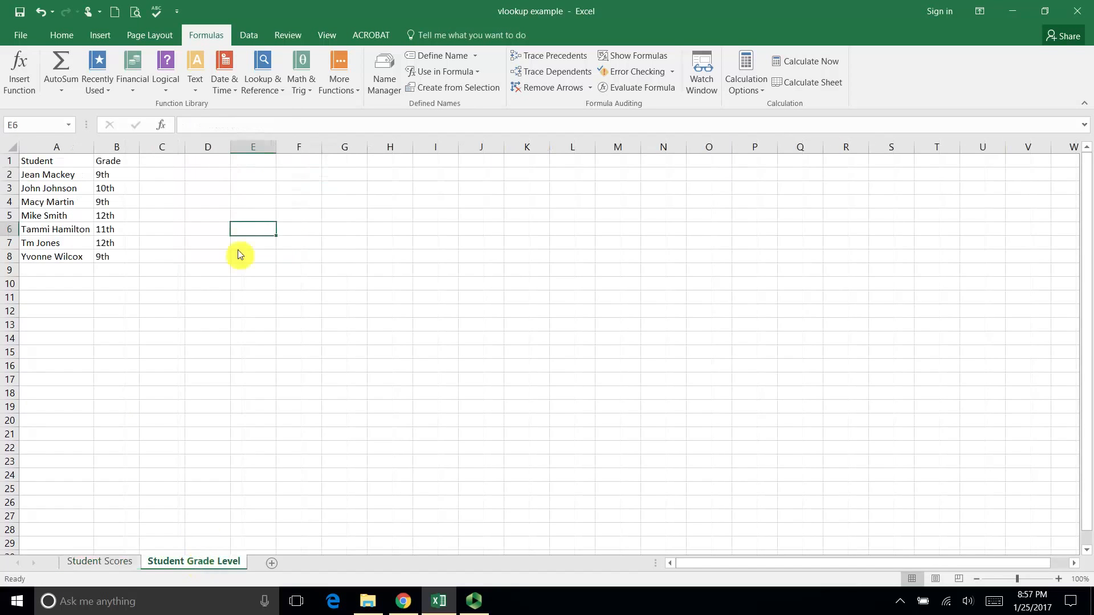
click(59, 261)
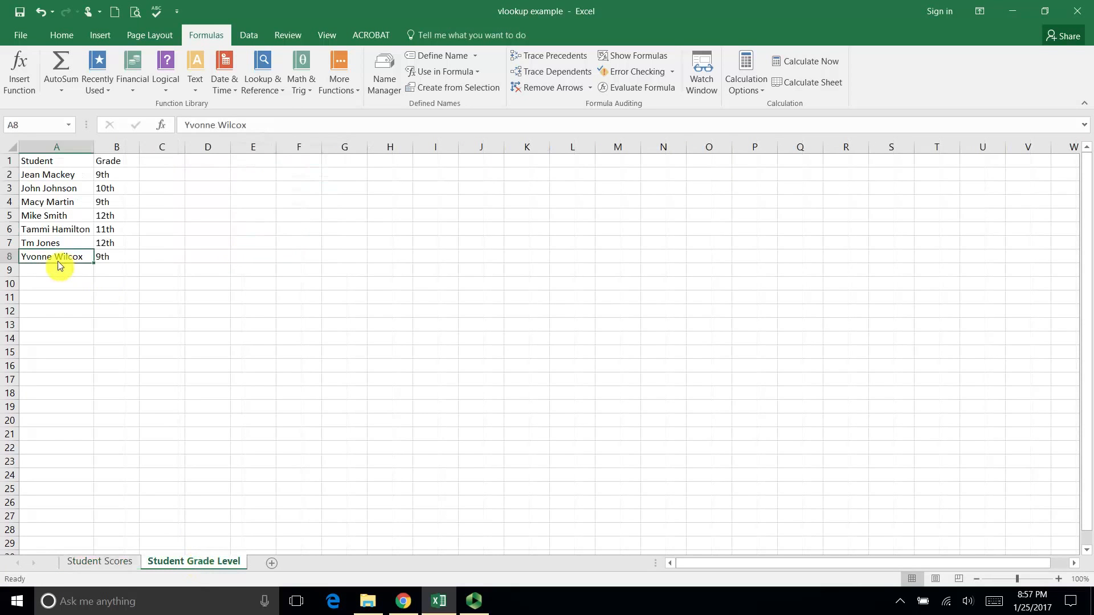
click(99, 257)
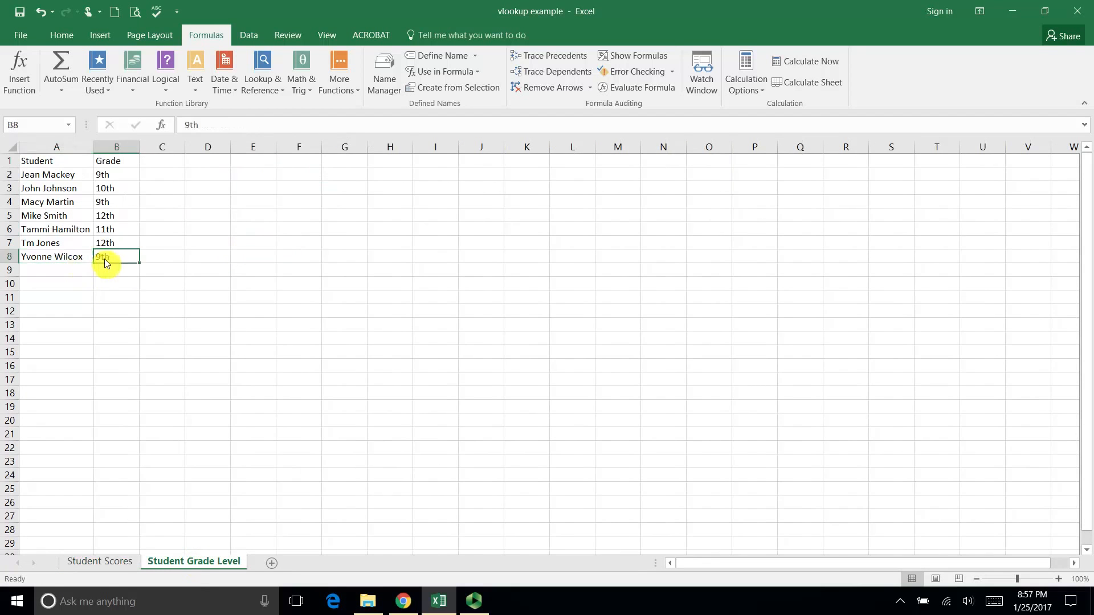
Fill the VLOOKUP formula on the Student Scores sheet from E2 down to E8
click(98, 563)
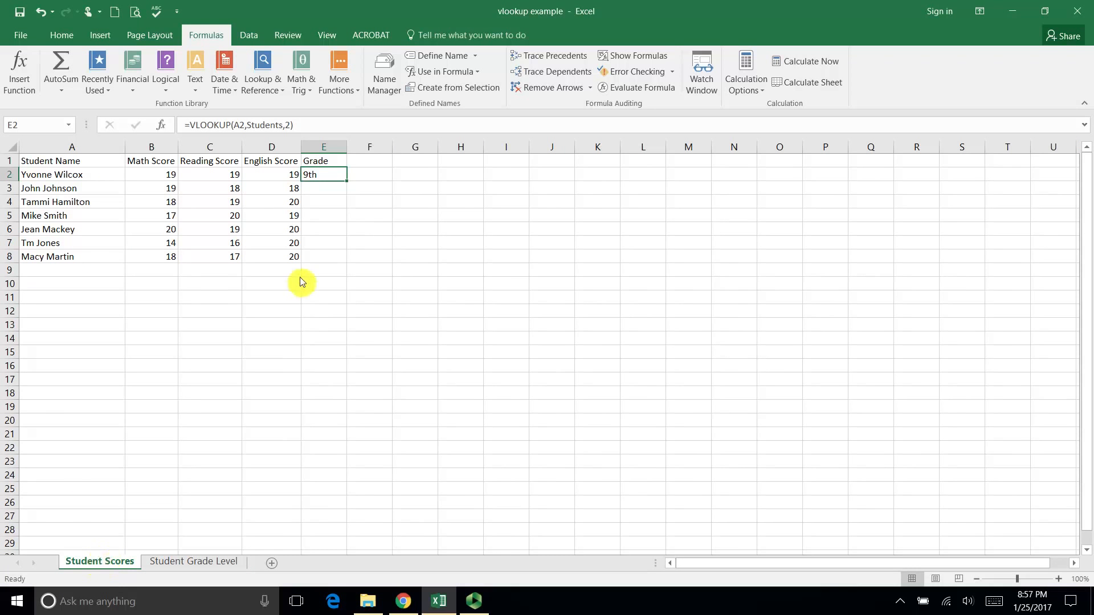
drag(348, 180, 350, 265)
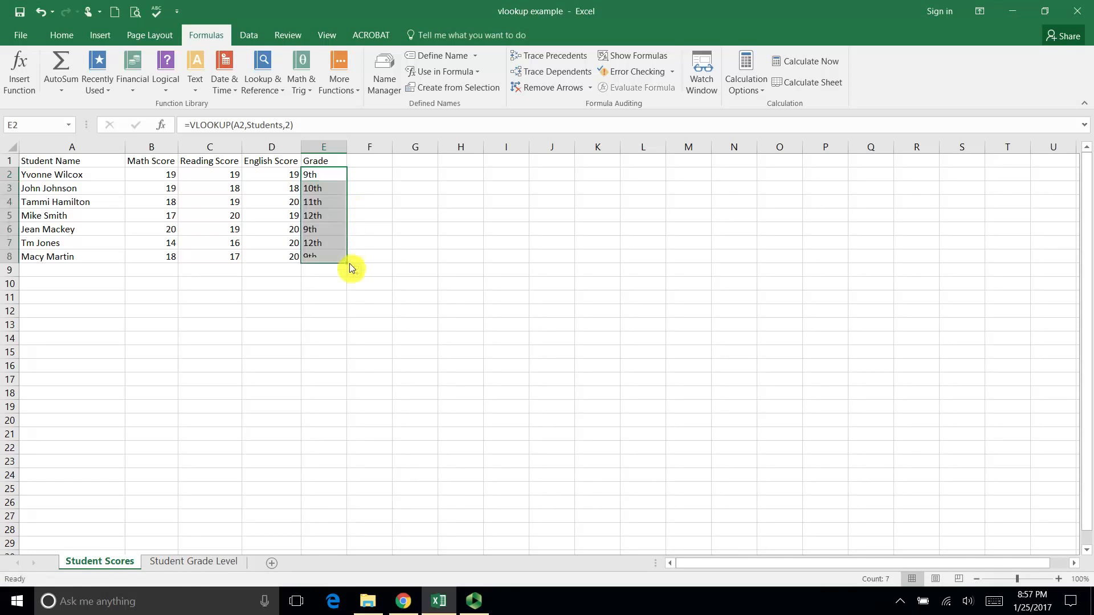
Inspect the copied formula in E3 and compare its grade with cell B3 on the Student Grade Level sheet
click(321, 189)
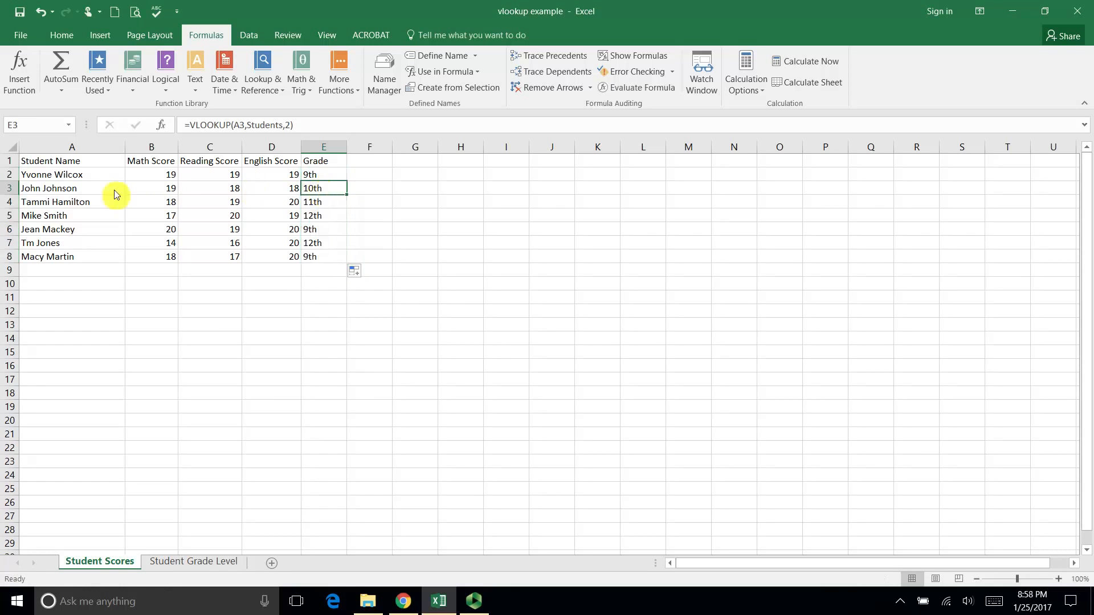
click(98, 190)
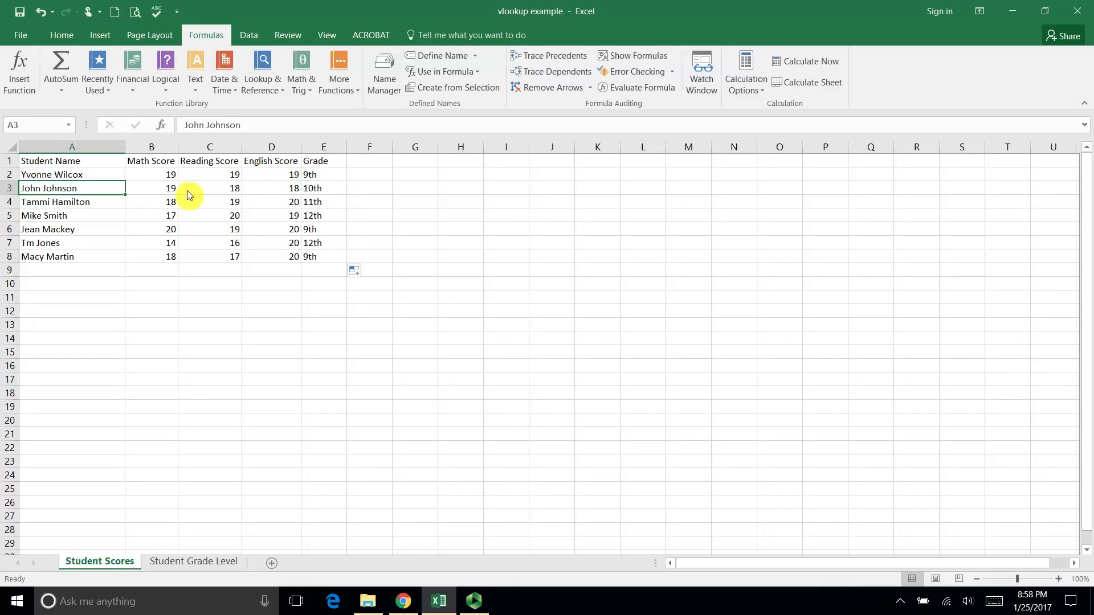
click(319, 190)
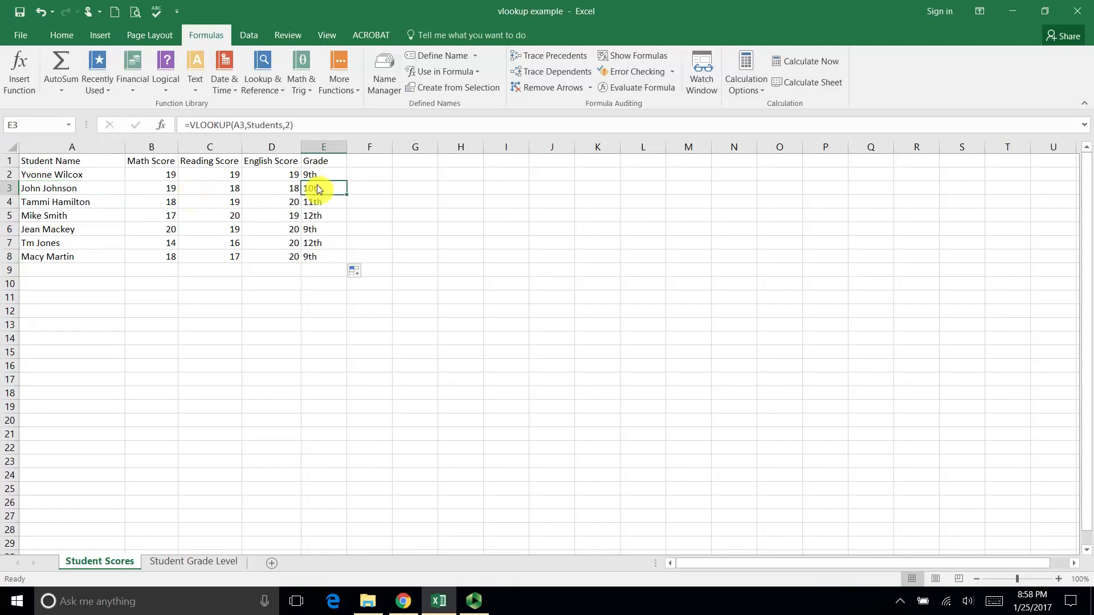
click(270, 126)
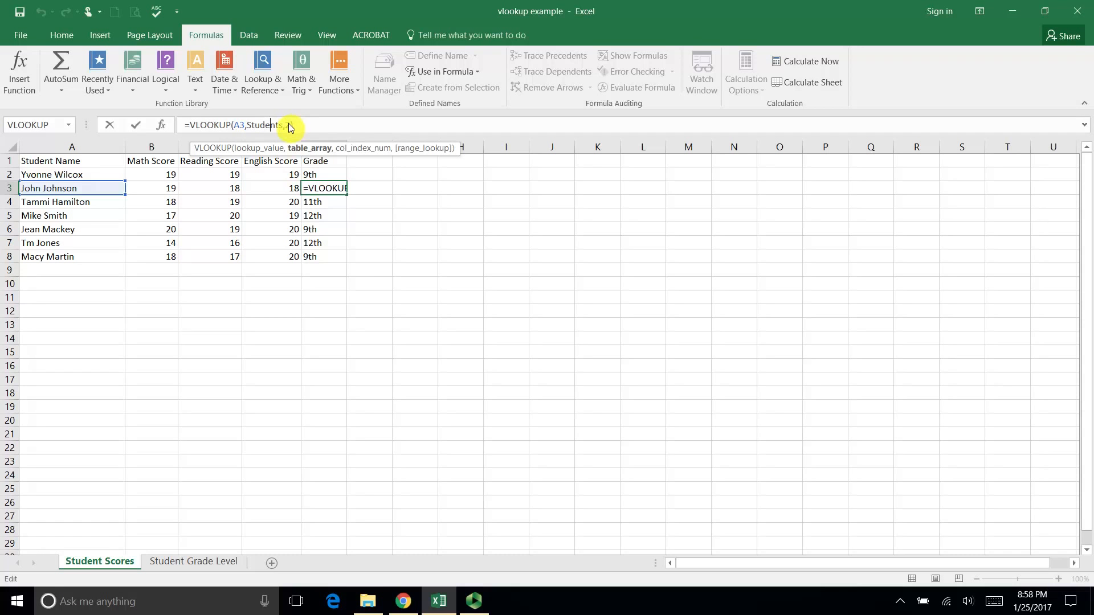
key(ctrl+Return)
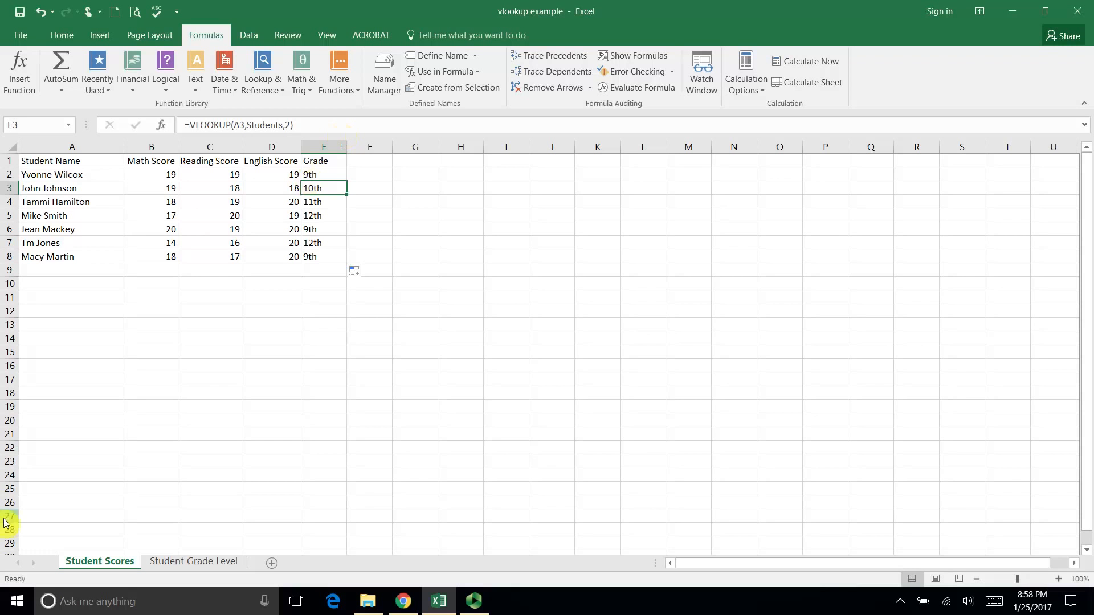
click(182, 562)
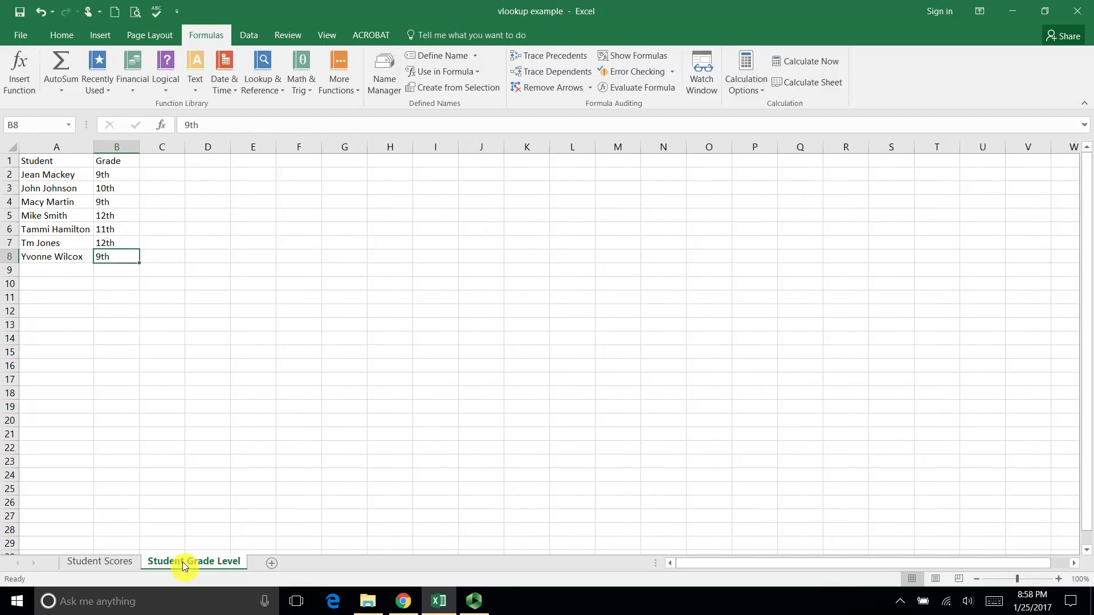
click(130, 193)
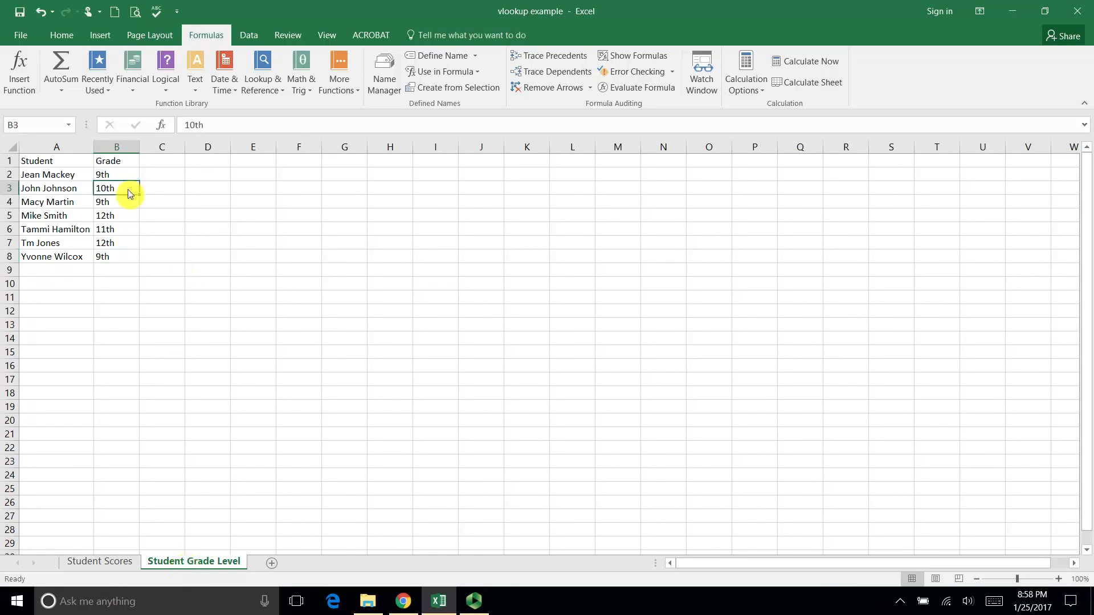
click(111, 561)
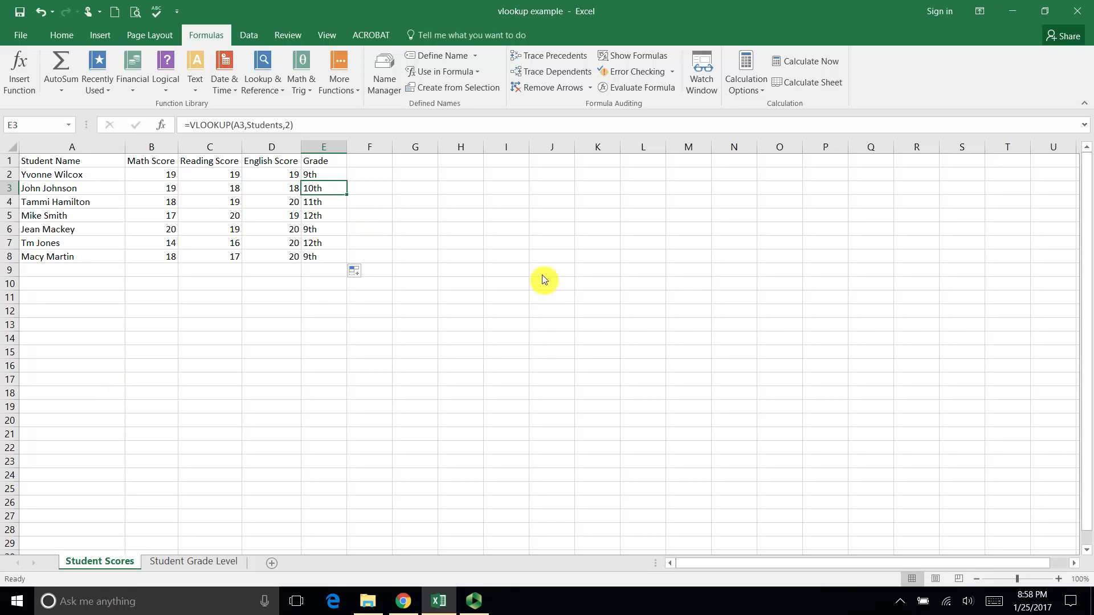
click(373, 439)
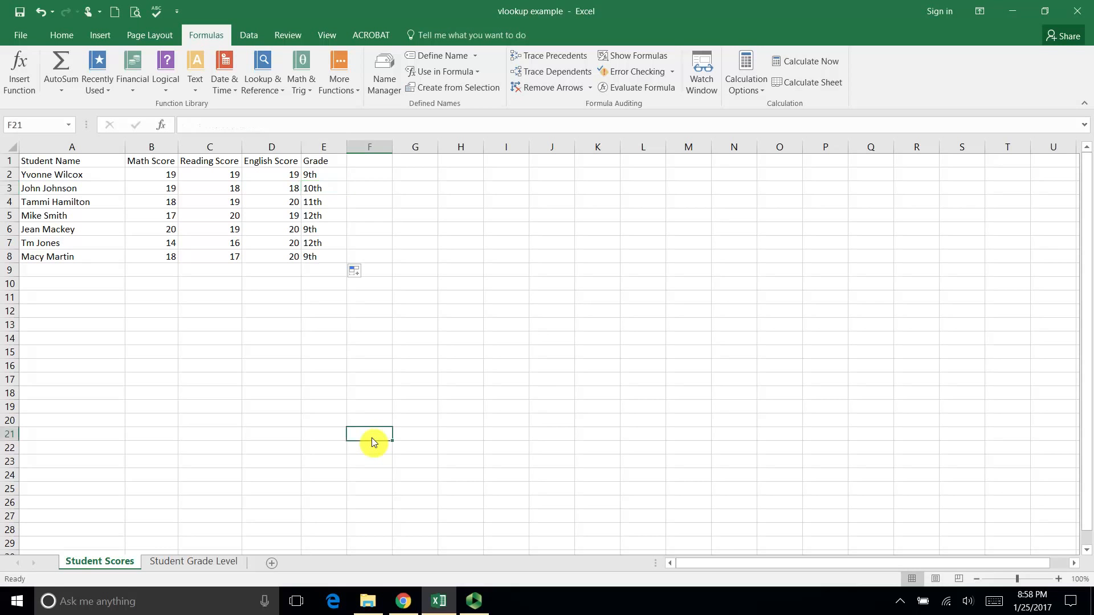